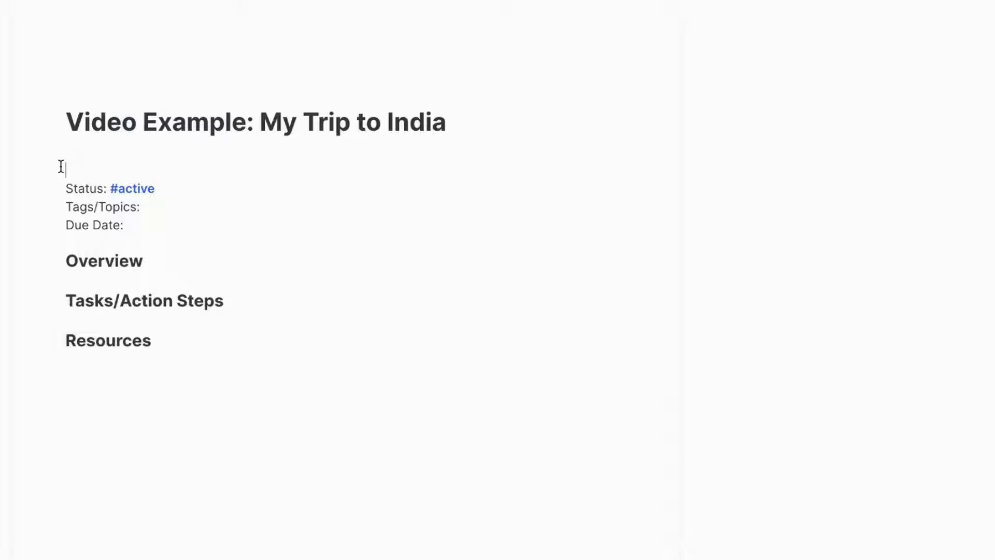
Step: Add a checkbox task "Book a flight" under the Tasks/Action Steps heading
key(Down)
key(Left)
key(Return)
text([] NB)
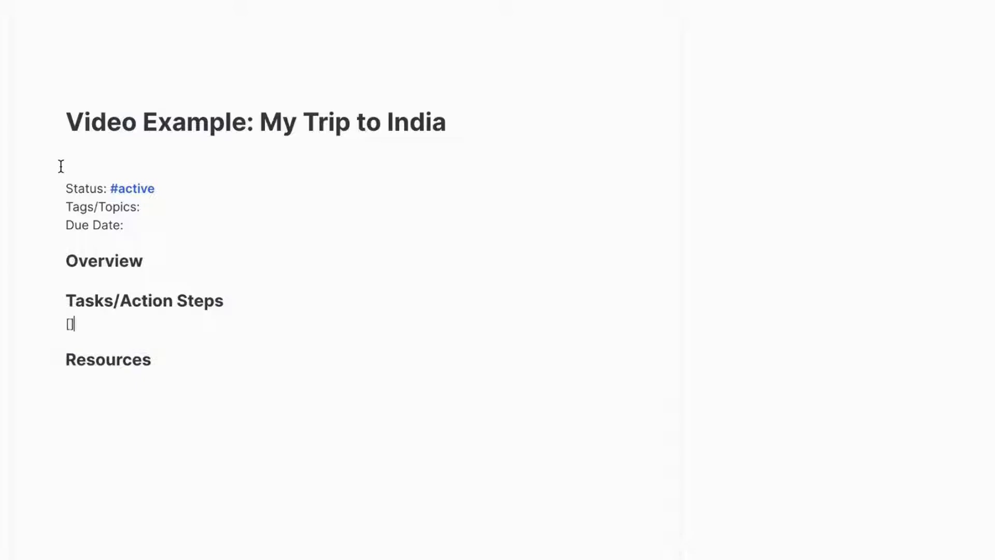
key(BackSpace)
key(BackSpace)
text(Book a flight)
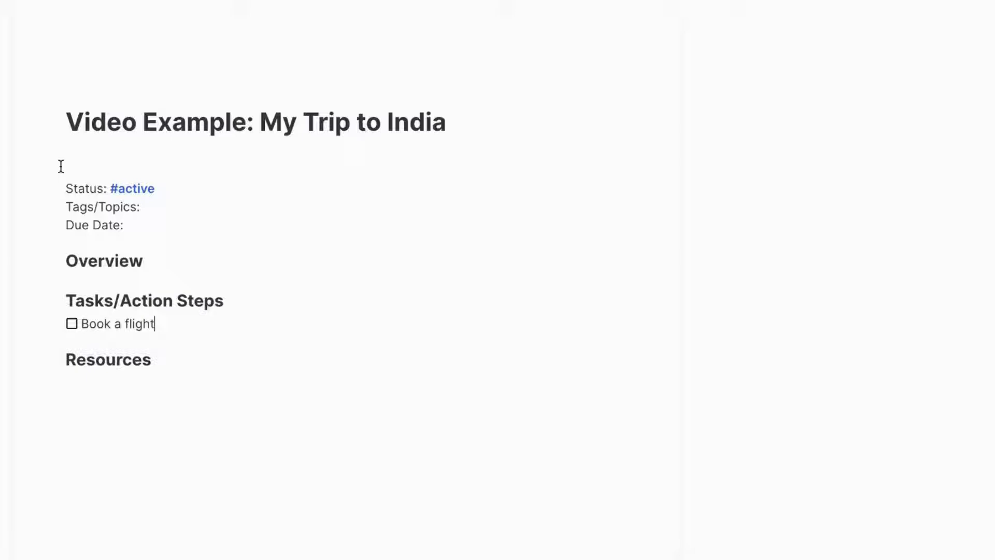
Step: Add two more checkbox tasks, "Reserve hotels" and "Curate a list of tourist attractions", below the flight task
key(Return)
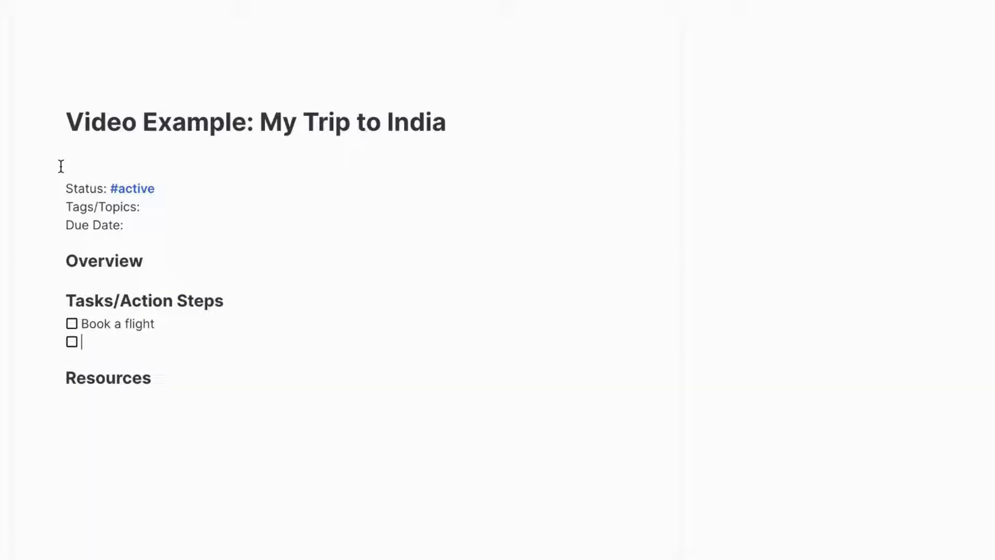
text(Reserve hotes)
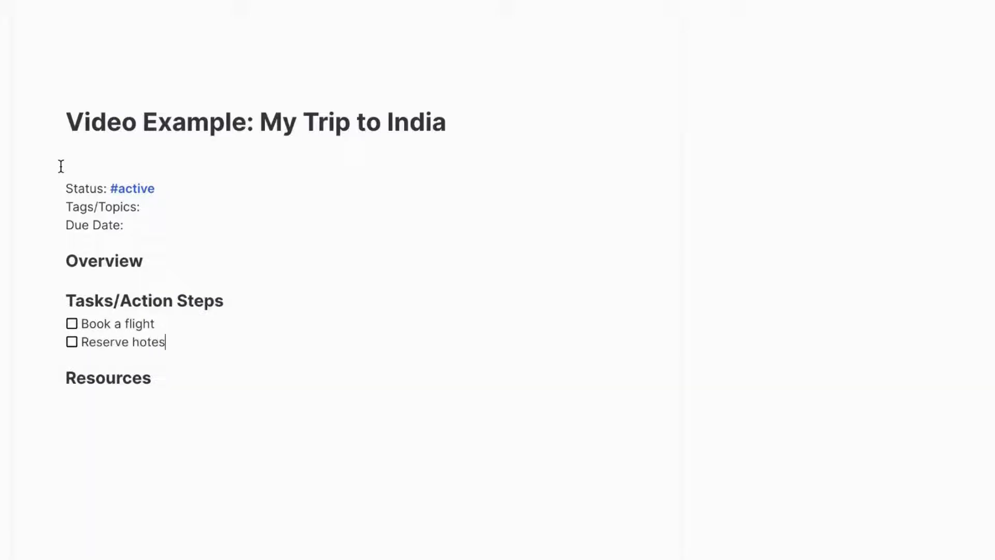
key(BackSpace)
text(ls)
key(Return)
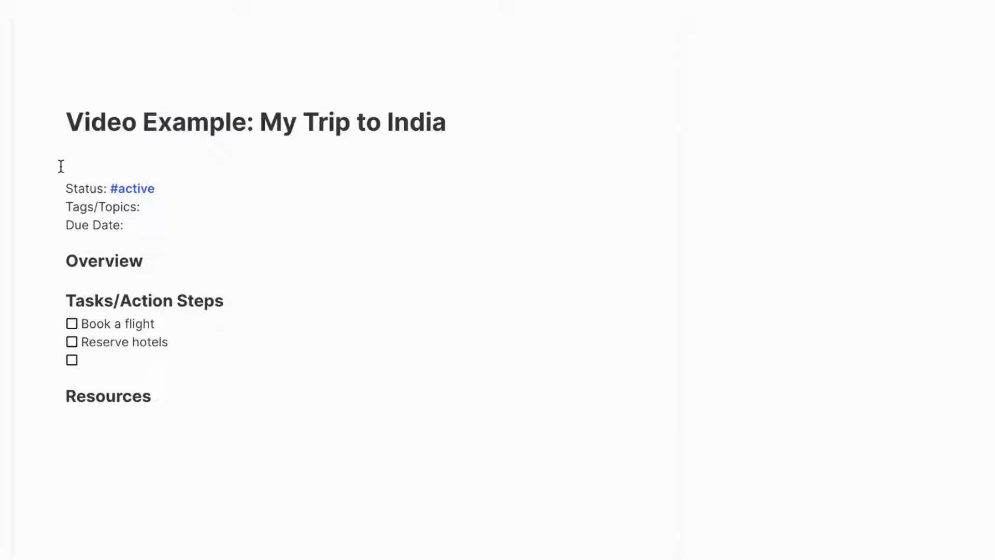
text(Curate a list of tourist )
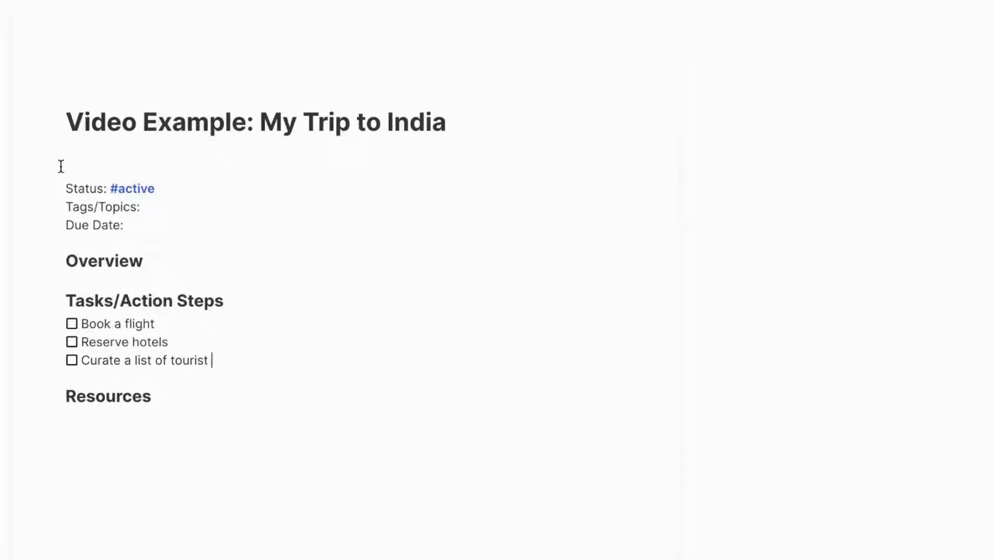
text(attractions)
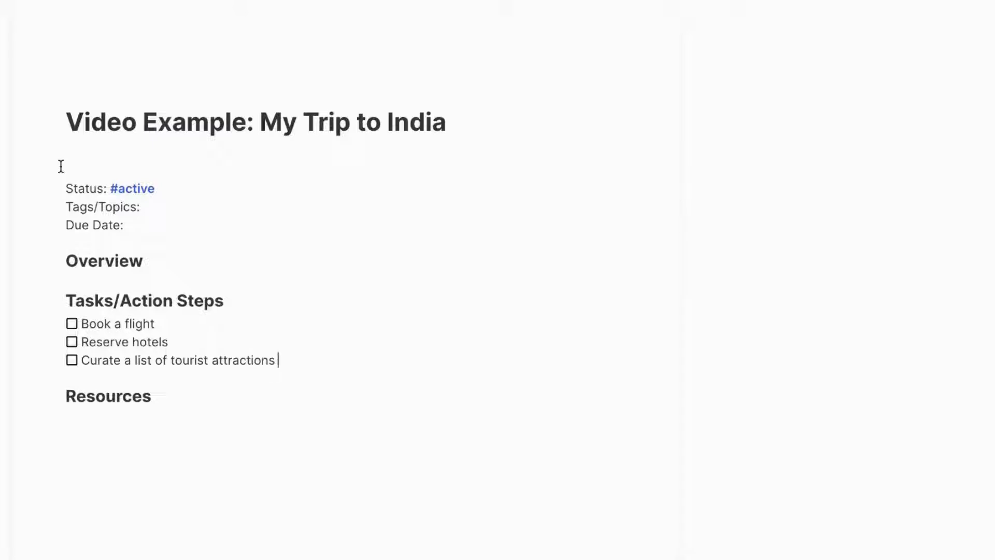
key(Down)
key(Return)
key(Up)
key(Up)
key(Up)
key(Up)
key(Down)
key(Down)
key(Down)
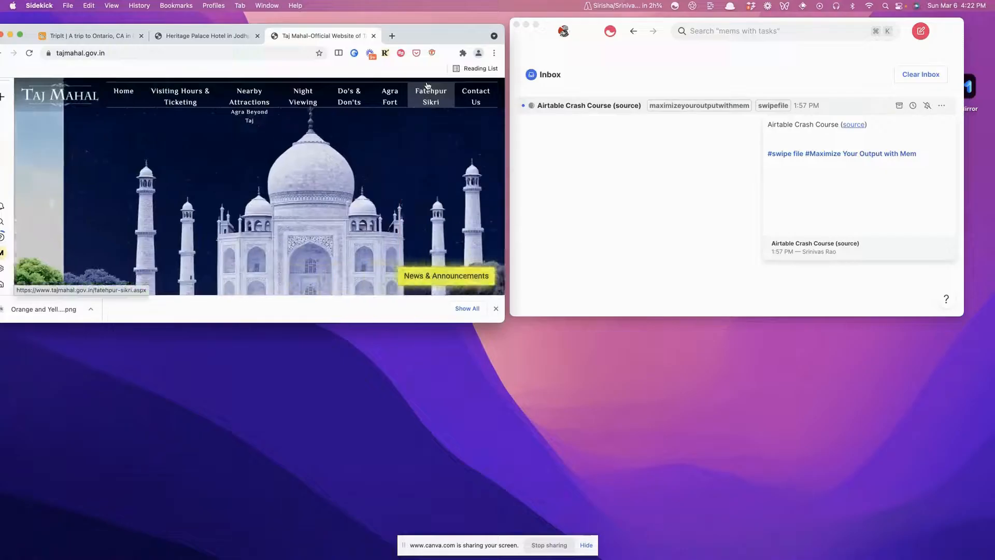
Step: Switch to the TripIt trip page in the browser and capture it as a new mem with Mem It, ready for tags below the source link
click(88, 36)
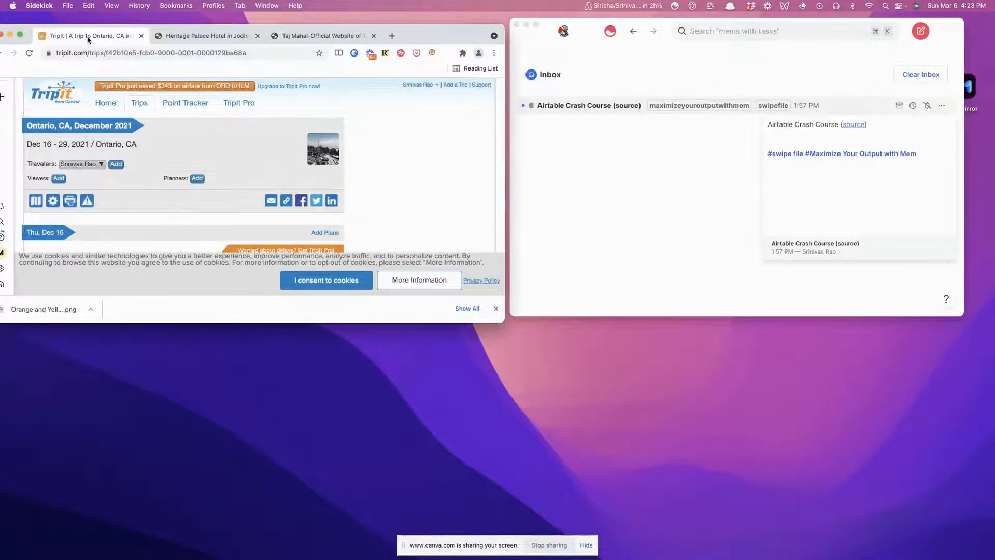
scroll(264, 161, down, 1)
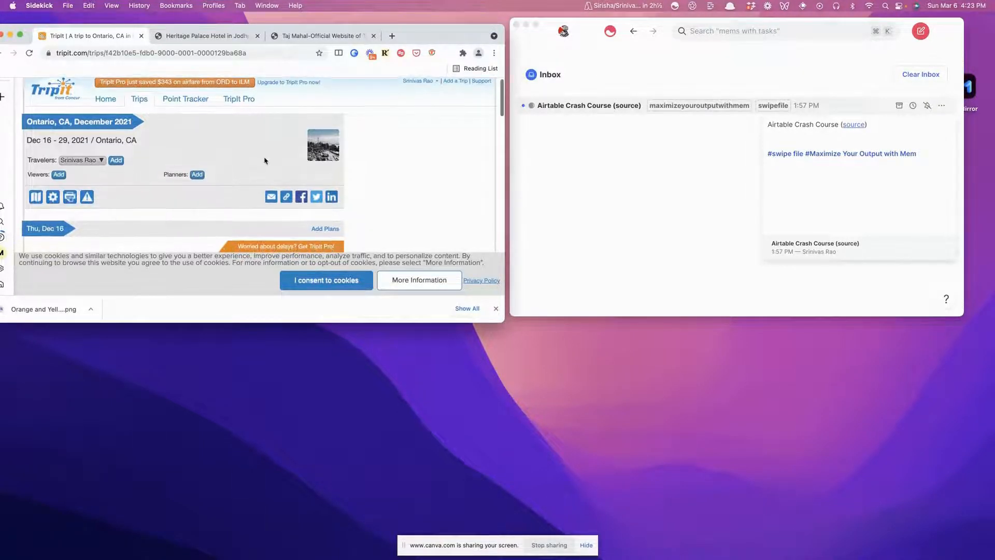
scroll(269, 165, down, 3)
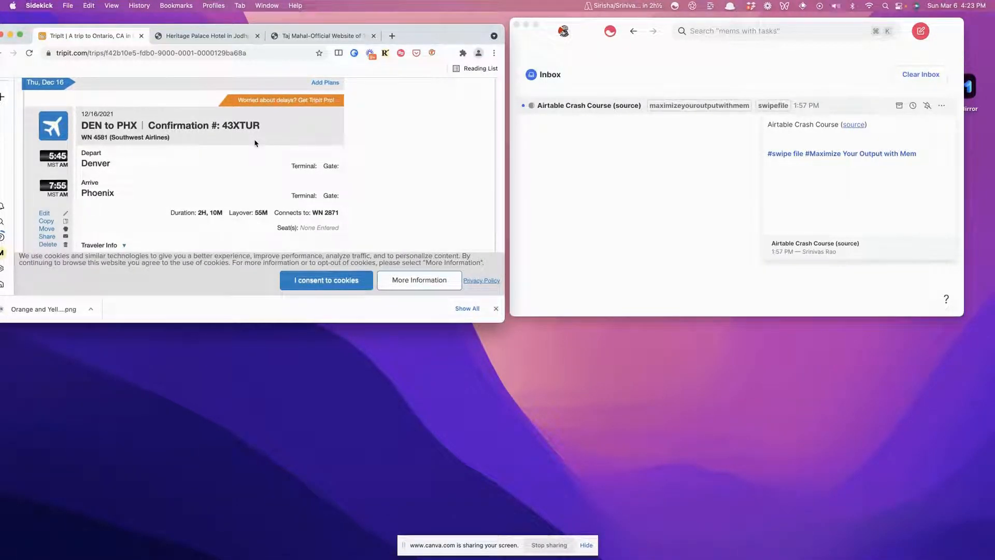
key(super+shift+space)
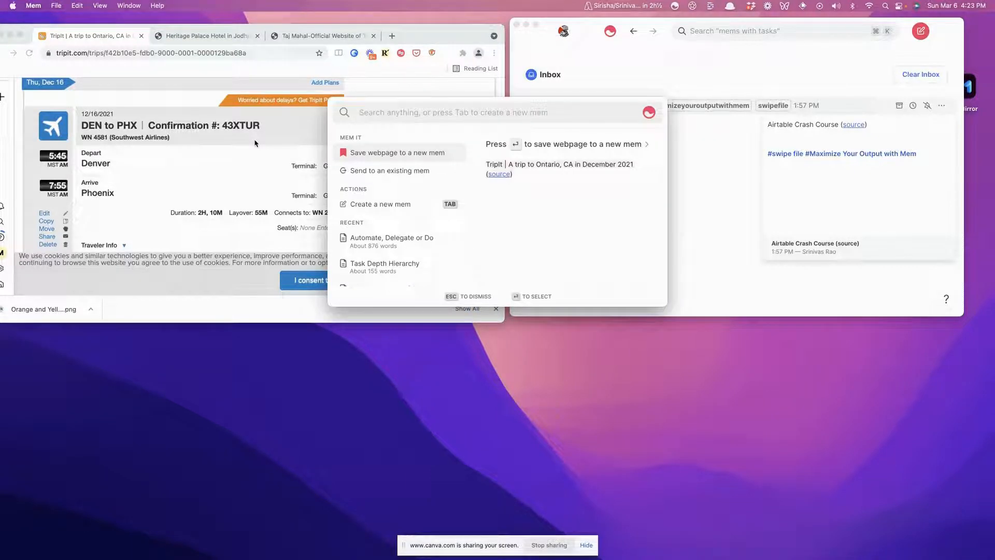
key(Return)
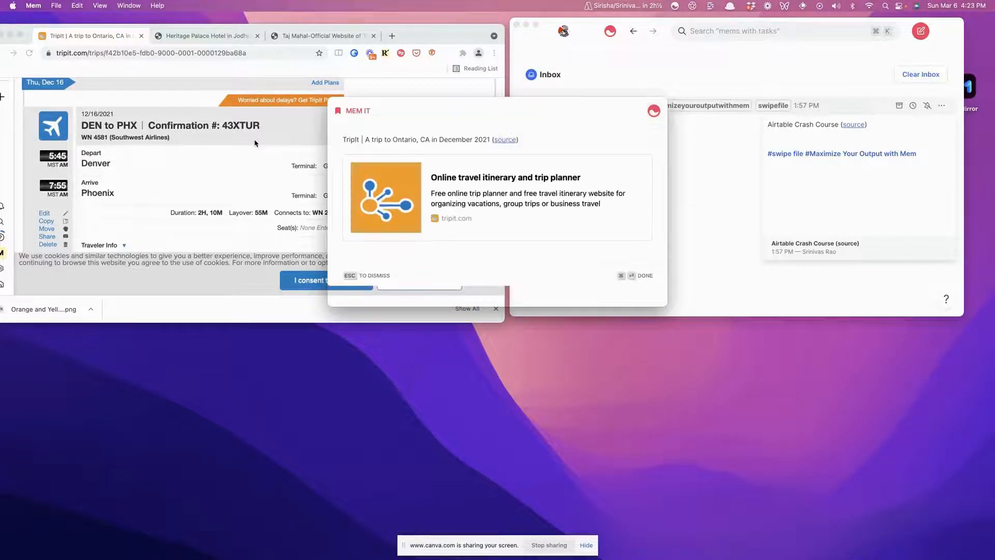
click(578, 143)
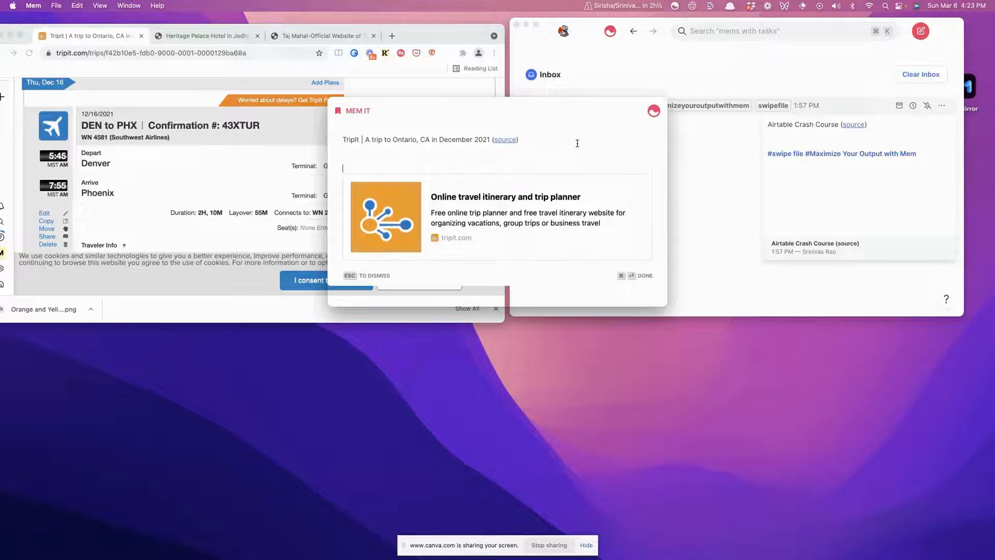
Step: Tag the captured TripIt mem with #Video Example: My Trip to India
text(#c)
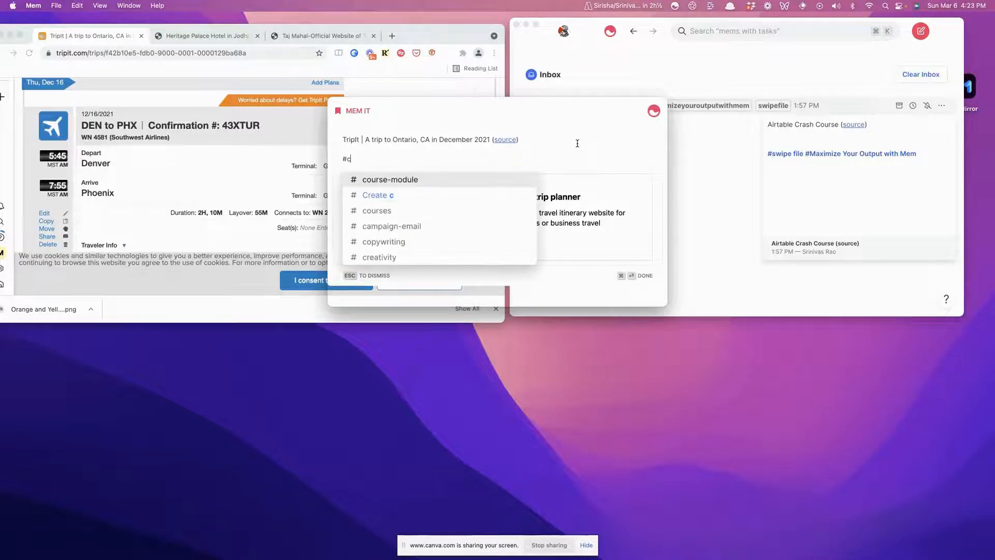
text(id)
key(BackSpace)
key(BackSpace)
key(BackSpace)
text(v)
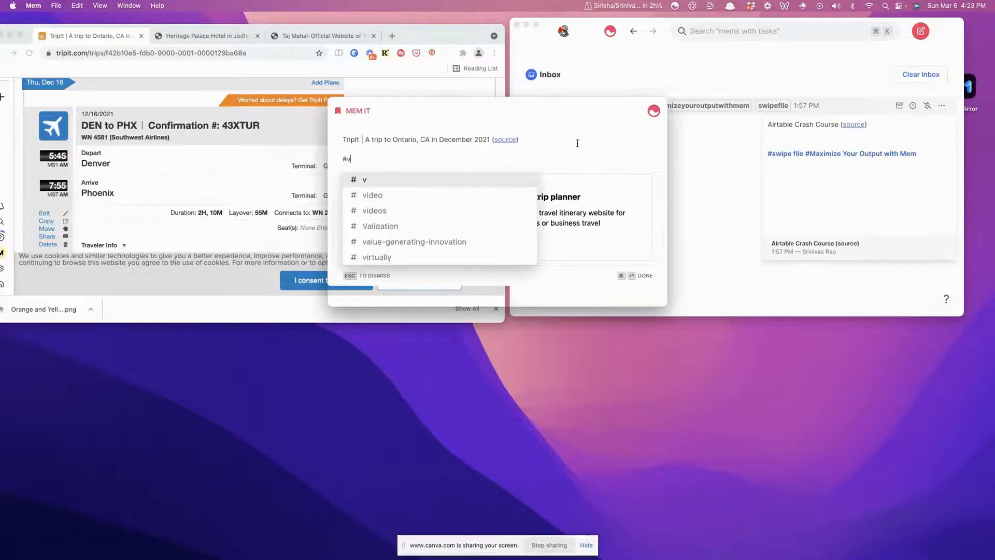
text(ideo)
key(Return)
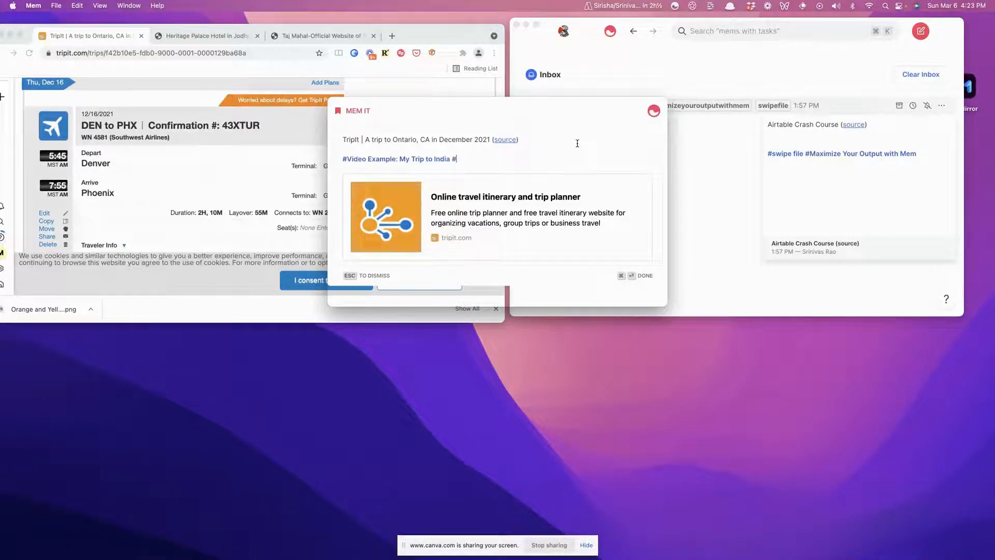
Step: Add the #itinerary tag to the TripIt mem and save it
text(i)
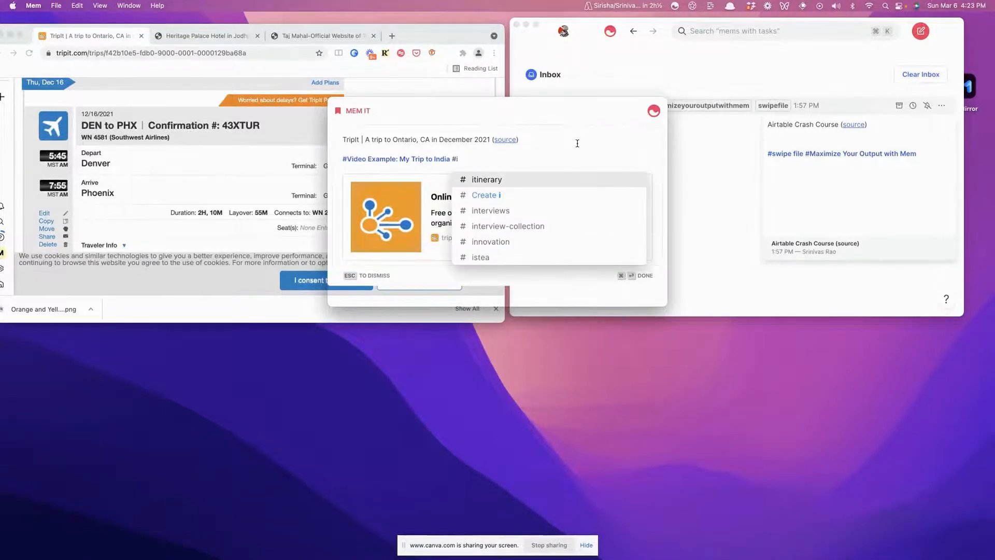
key(Return)
key(super+Return)
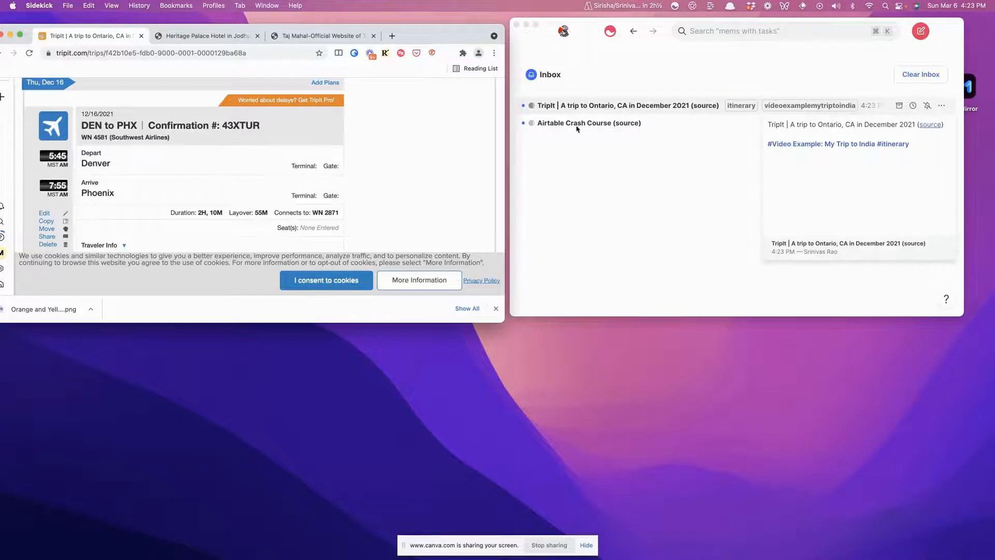
Step: Capture the Heritage Palace Hotel in Jodhpur webpage as a new mem and start a line below its source link
click(220, 37)
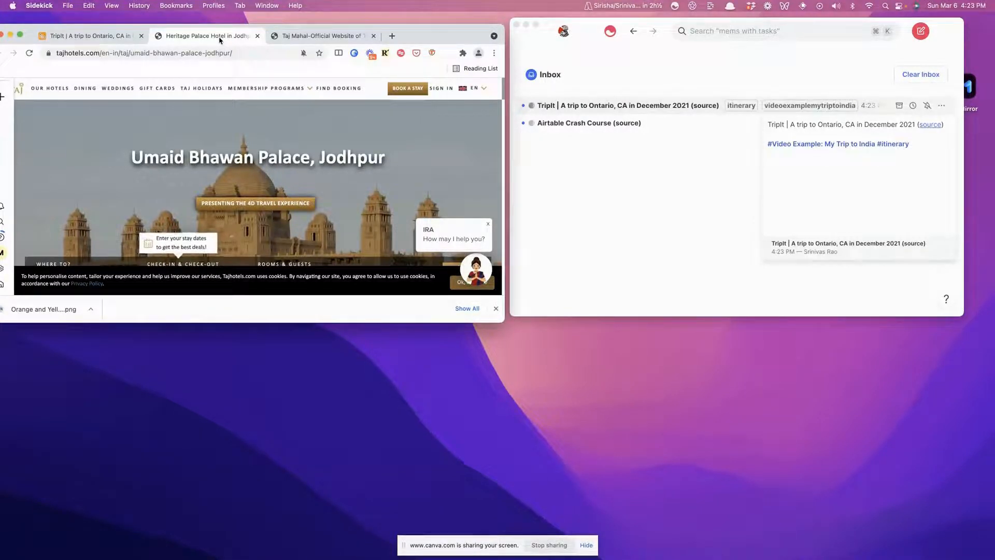
key(super+shift+space)
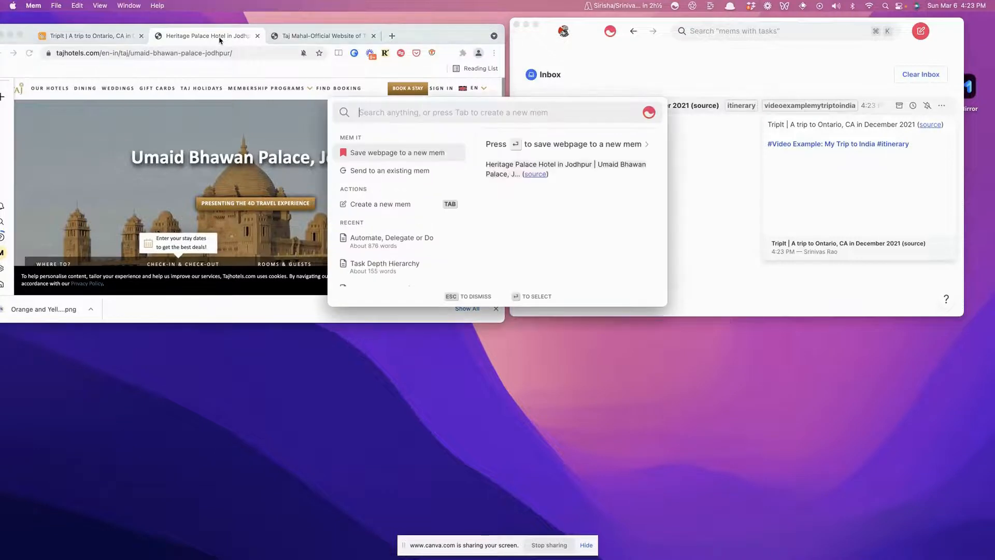
key(Return)
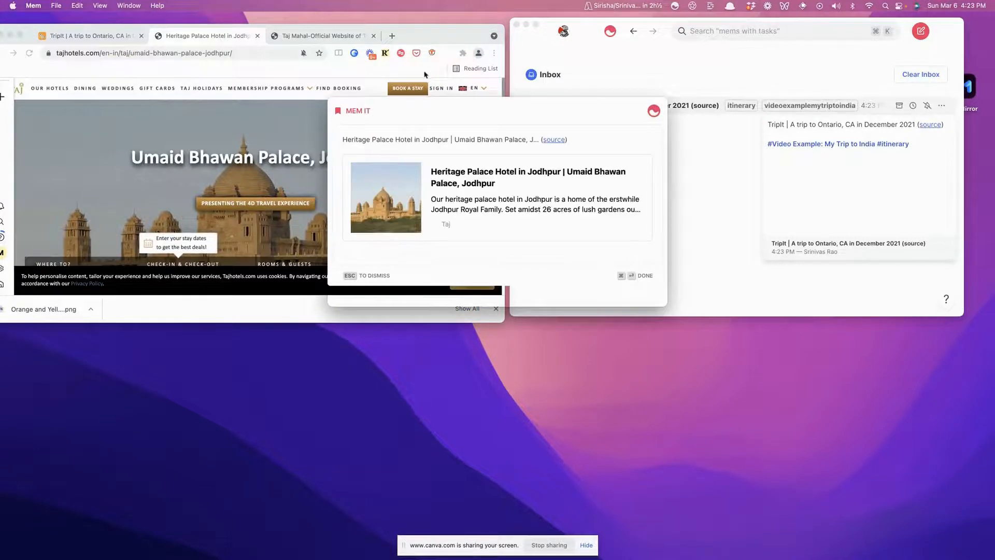
click(578, 139)
key(Return)
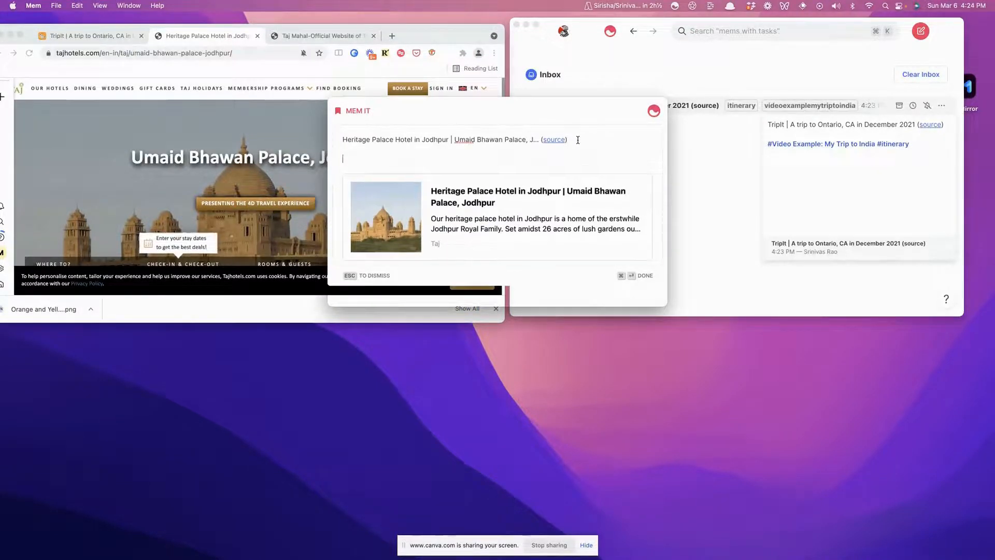
Step: Tag the hotel mem with #Video Example: My Trip to India and #places to stay, and save it
text(#)
text(vid)
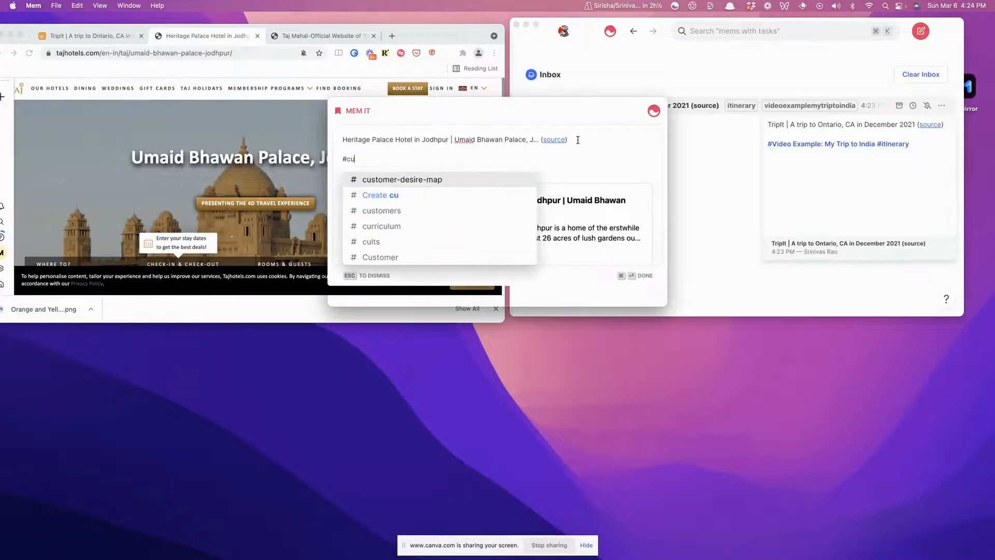
text(eo)
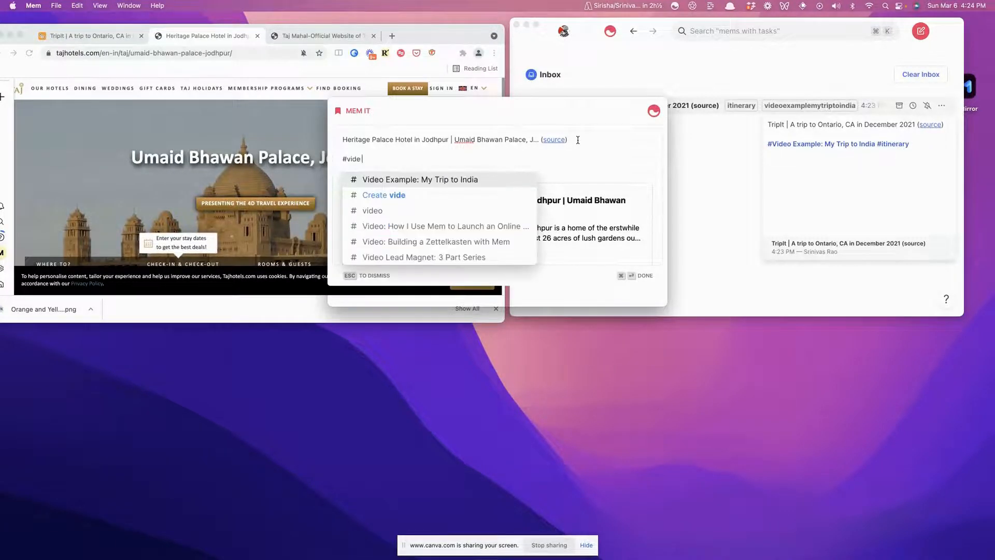
key(Return)
text(#places to stay)
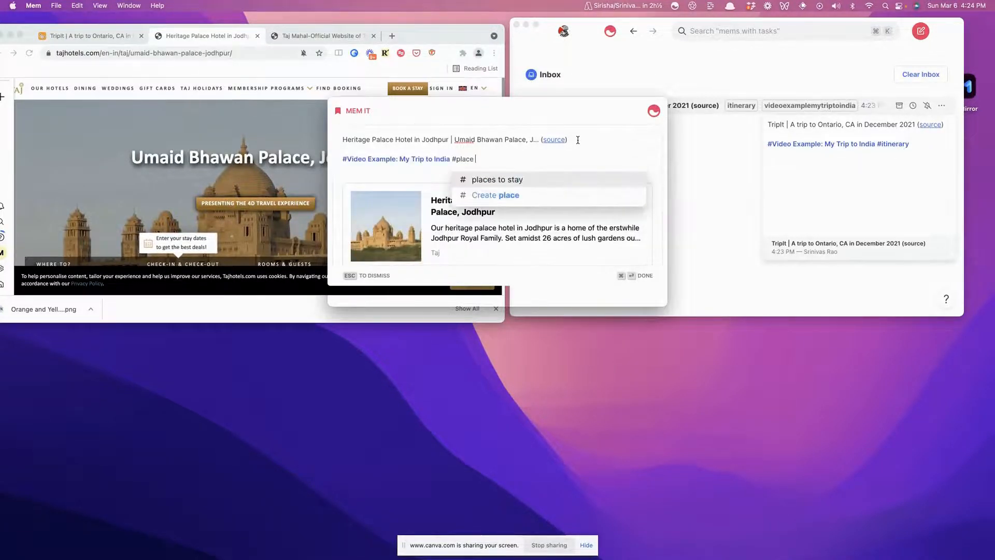
key(Return)
key(super+Return)
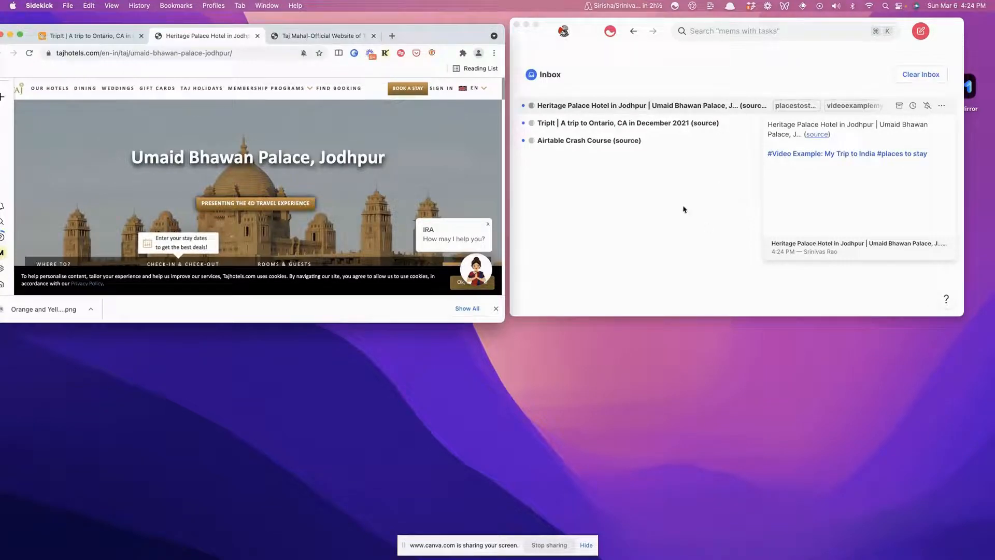
Step: Capture the official Taj Mahal webpage as a new mem with Mem It
click(324, 39)
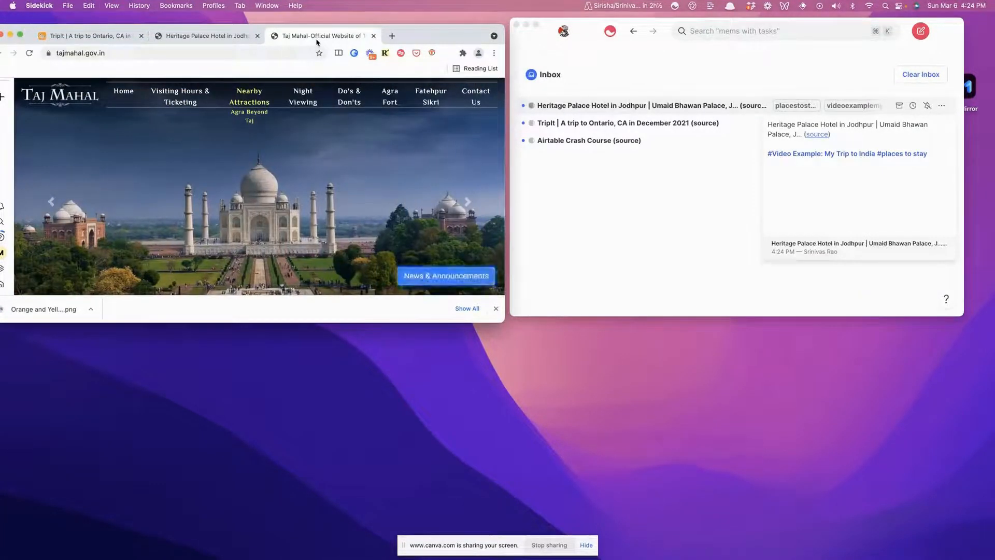
key(super+shift+space)
key(Return)
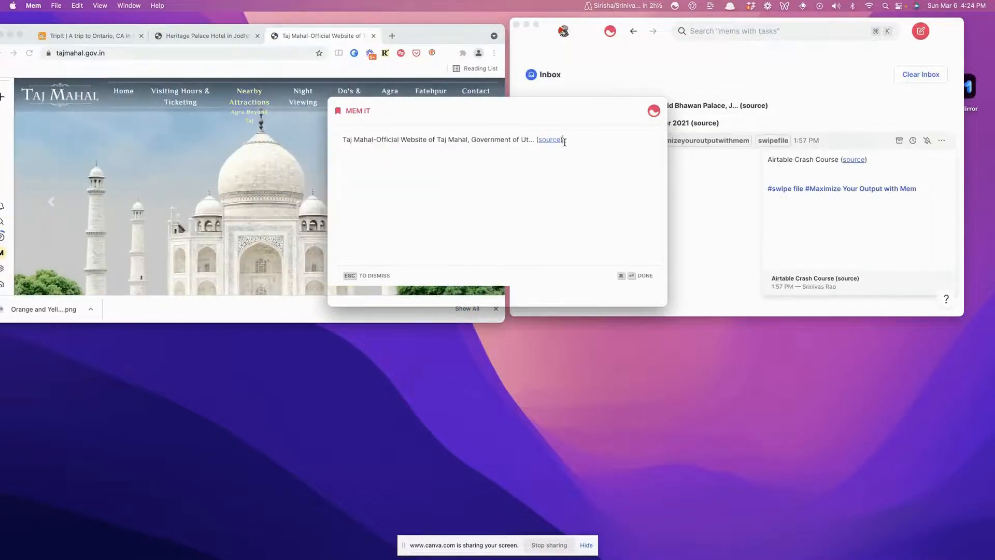
Step: Tag the Taj Mahal mem with #Video Example: My Trip to India and #tourist-attraction, and save it
text(#)
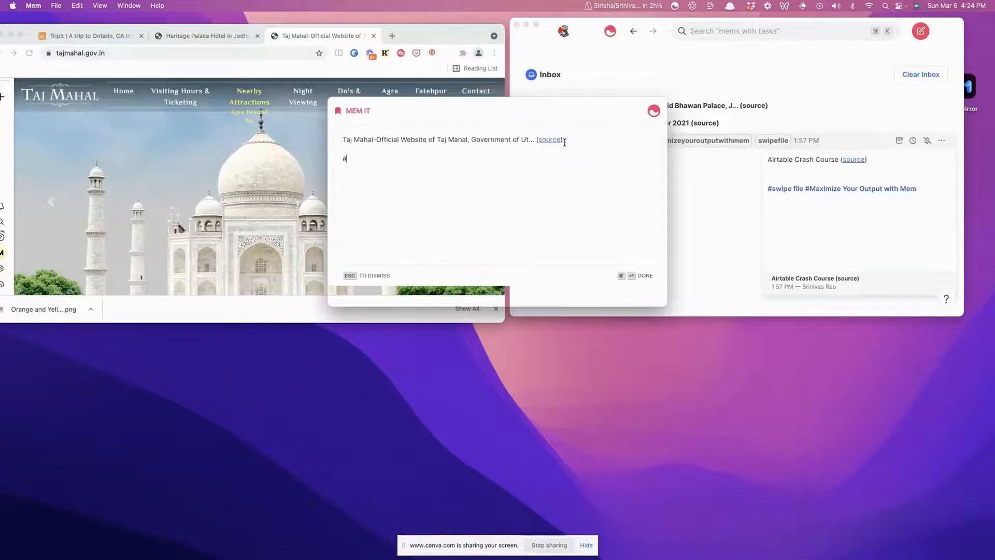
text(Video)
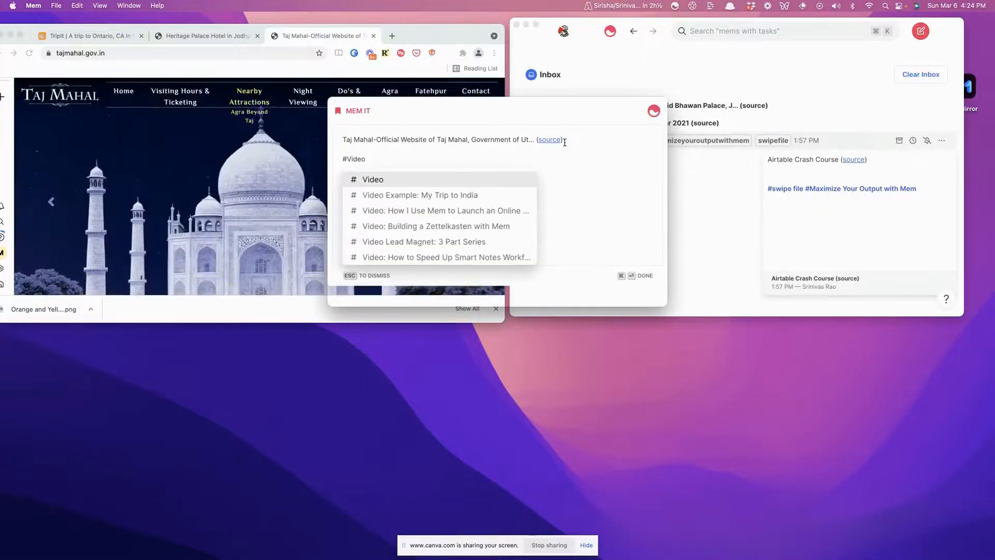
key(Down)
key(Return)
text(#tou)
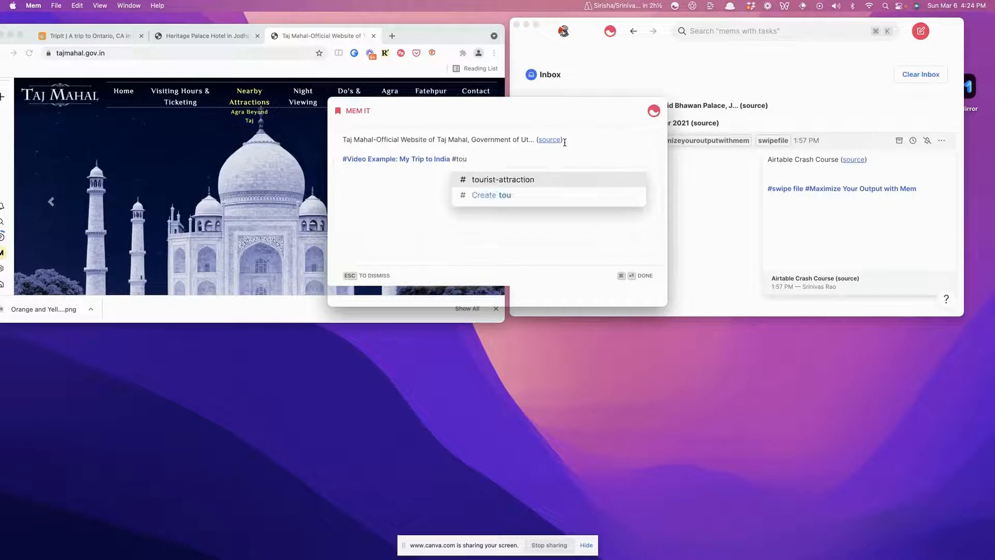
key(Return)
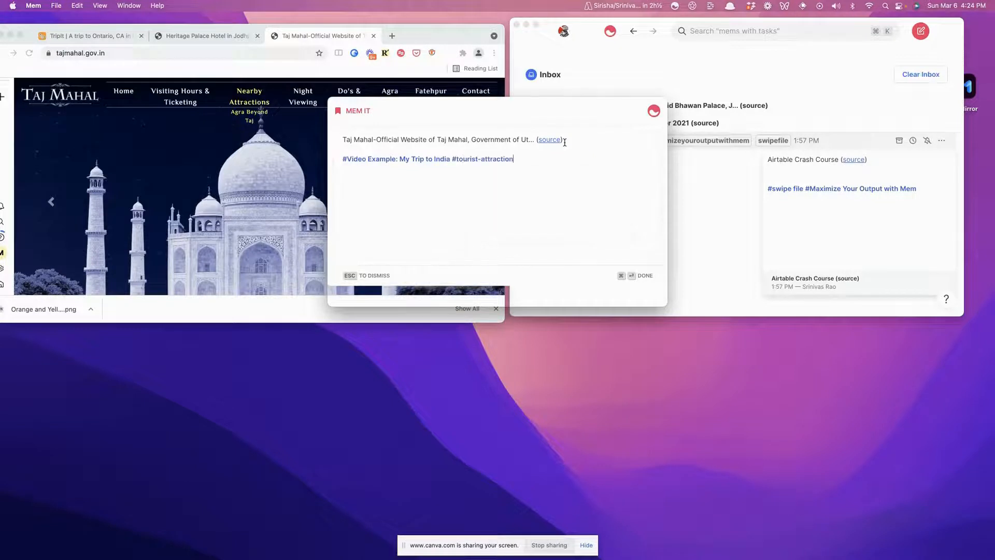
key(super+Return)
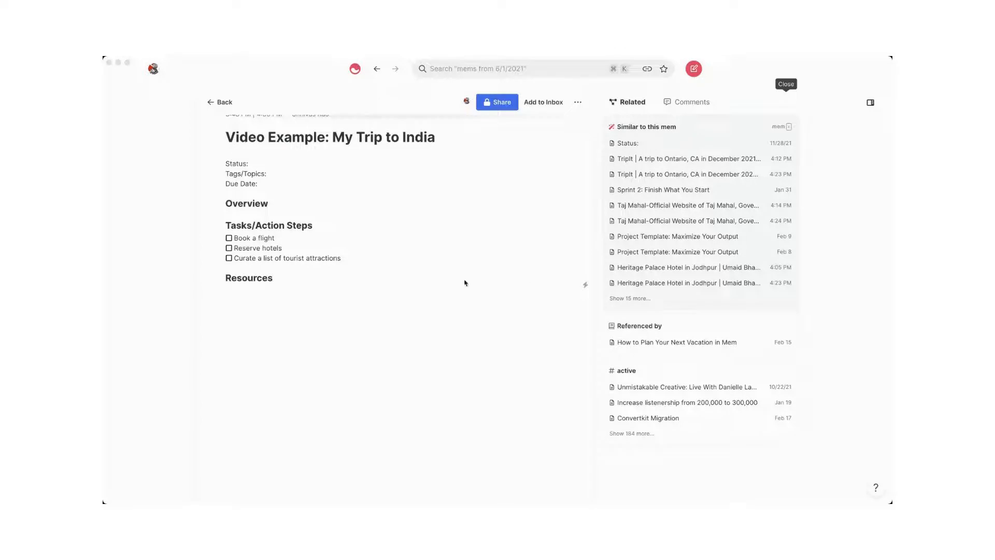
Step: In the My Trip to India mem, mark the flight, hotels and tourist attractions tasks as completed
click(446, 280)
click(229, 238)
click(229, 248)
click(229, 258)
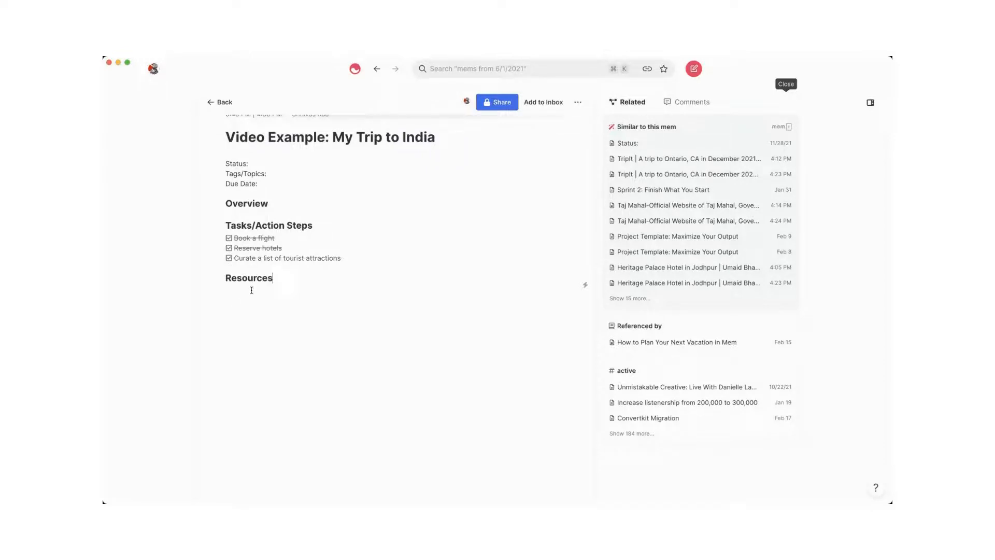
Step: Under Resources in the My Trip to India mem, insert a link to the TripIt | A trip to Ontario, CA in December 2021 mem
mouse_move(671, 227)
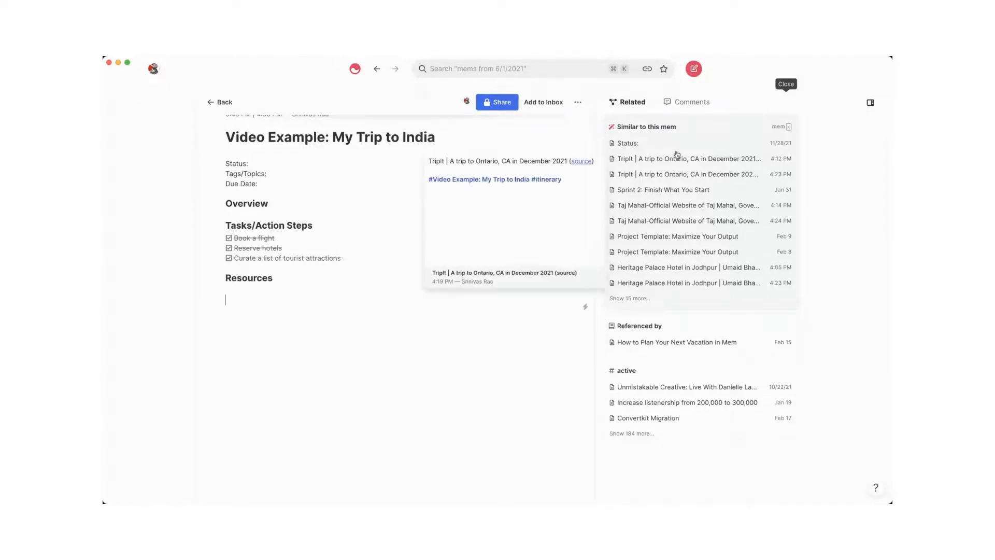
mouse_move(652, 156)
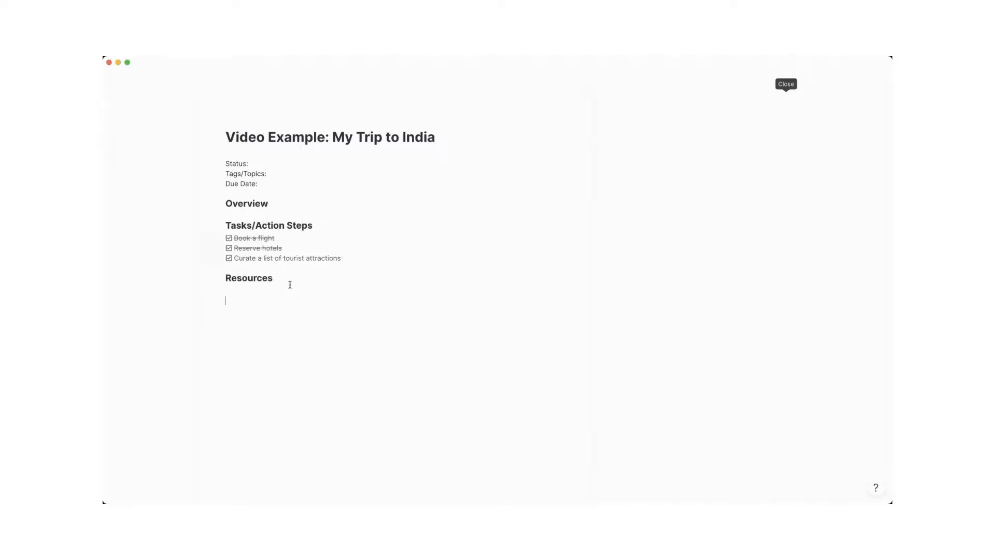
text(triu)
key(BackSpace)
text(p)
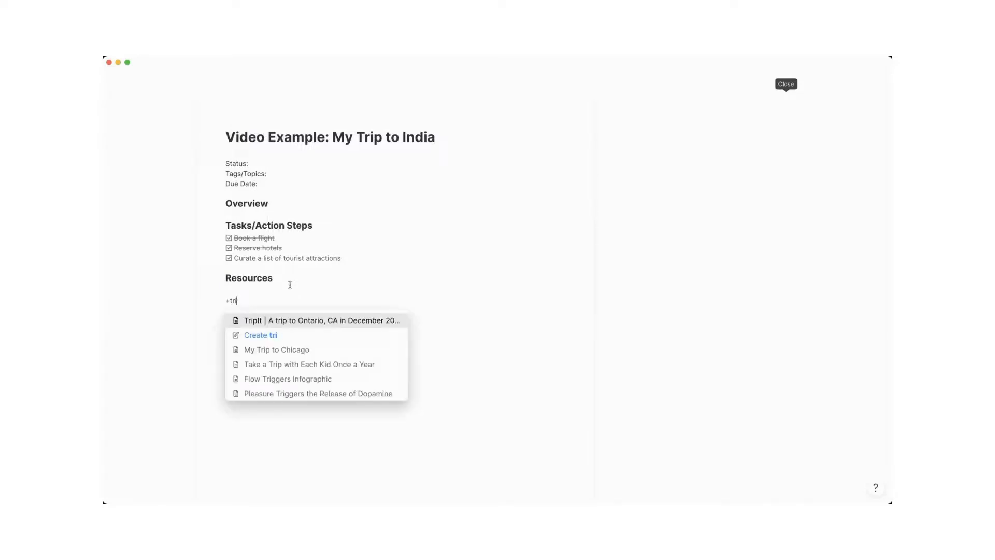
key(Return)
key(Return)
Step: Below the TripIt link, insert a link to the Taj Mahal-Official Website mem
text(+)
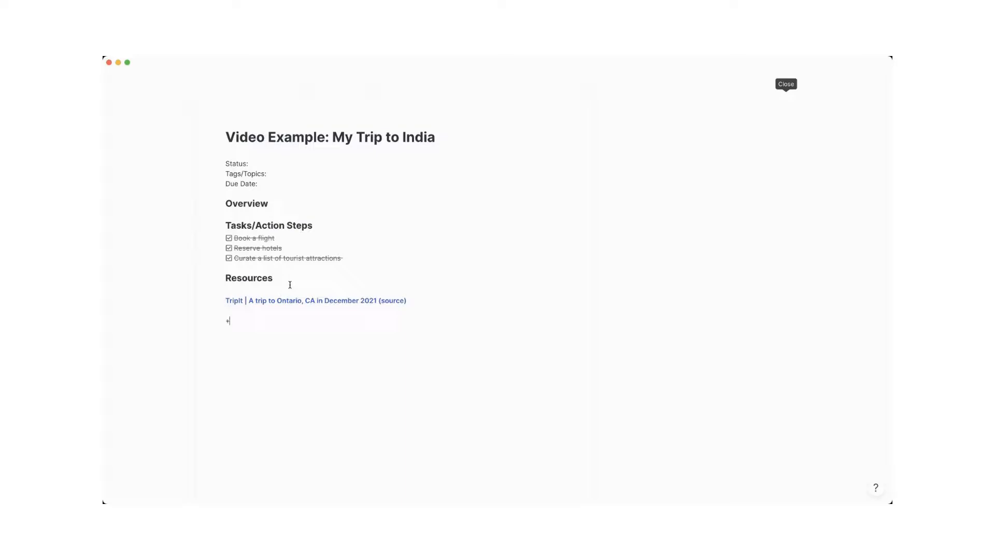
text(taj)
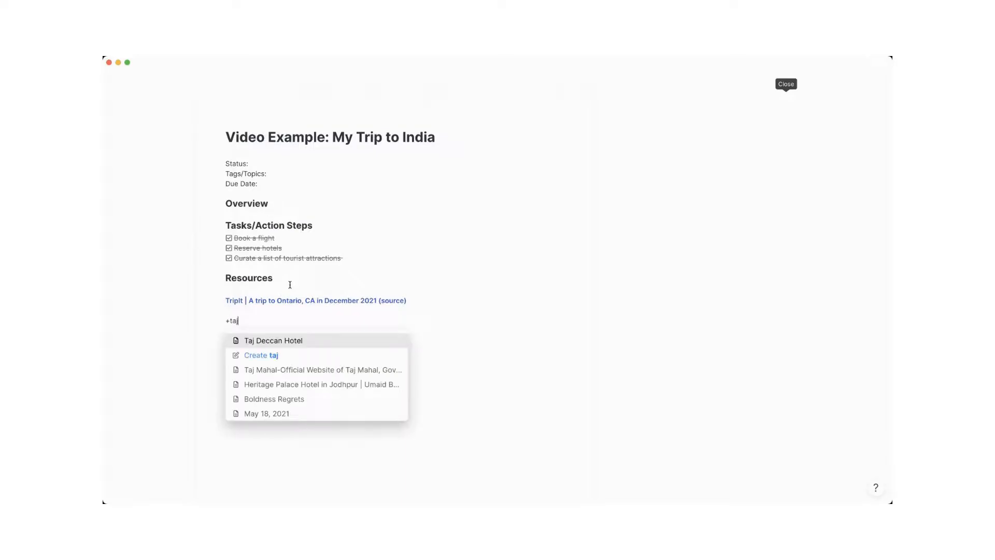
key(Down)
key(Down)
key(Return)
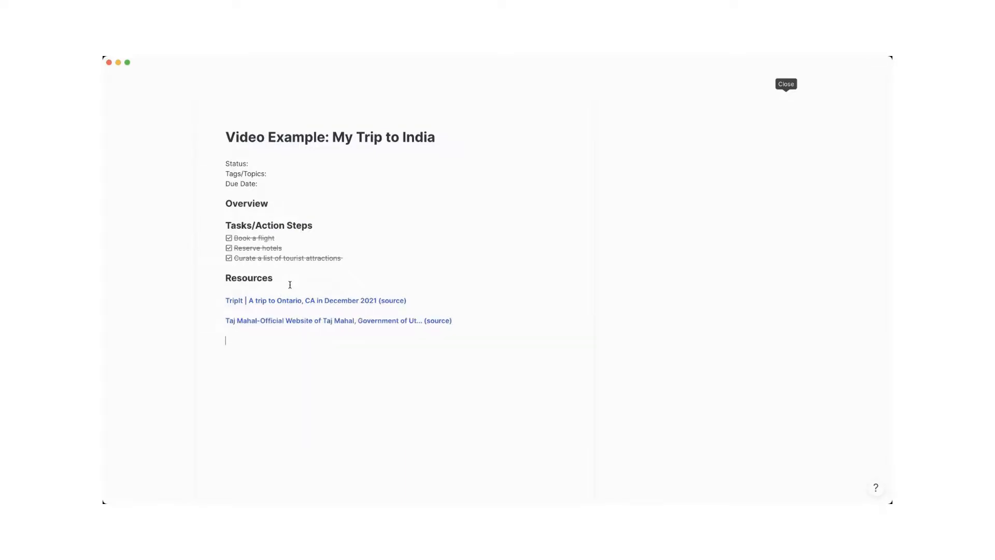
Step: Below the Taj Mahal link, insert a link to the Heritage Palace Hotel in Jodhpur | Umaid Bhawan Palace mem
text(+her)
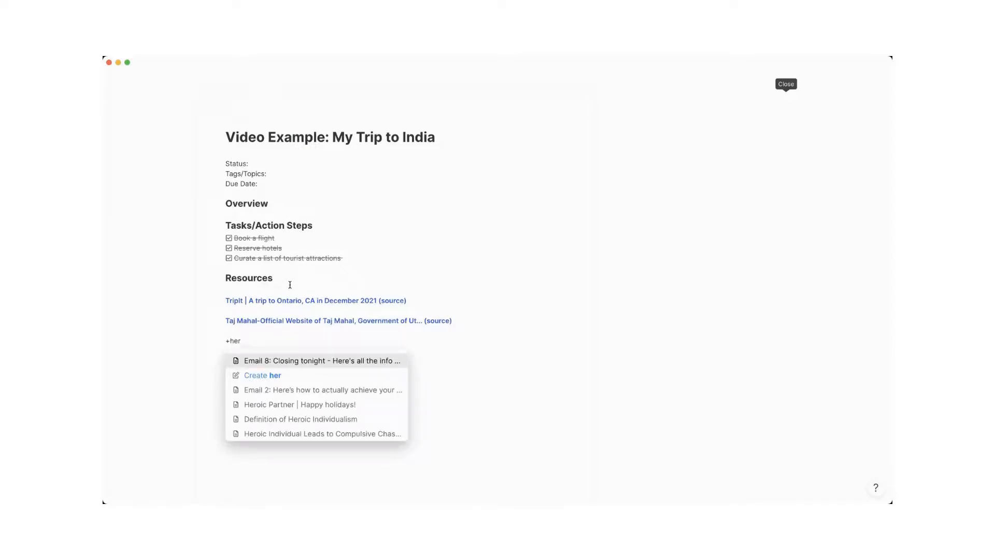
text(it)
key(Return)
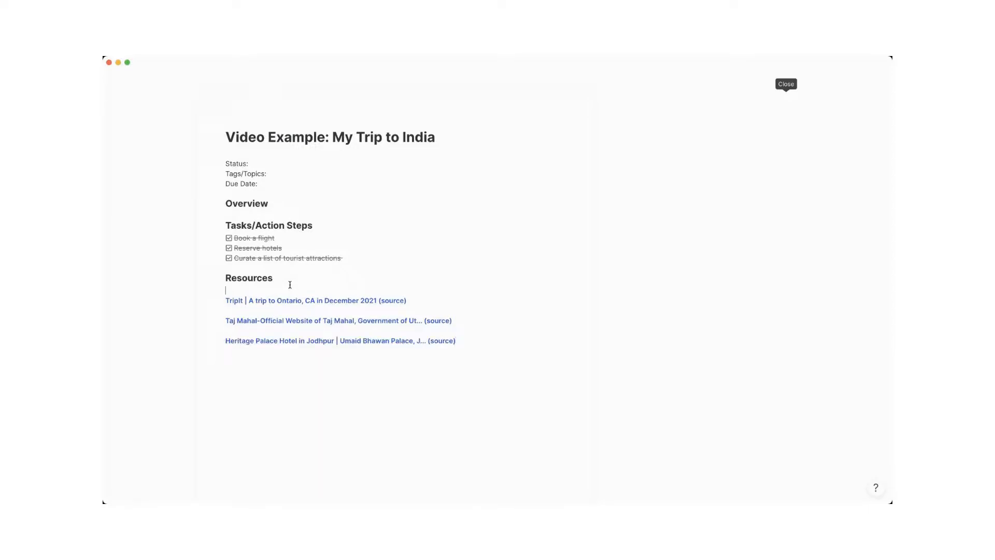
Step: Place the text cursor at the end of the Resources list and leave one blank line below the hotel link
key(Down)
key(Down)
key(Down)
key(Down)
key(Down)
key(Down)
key(Down)
key(Down)
key(Down)
key(Up)
key(BackSpace)
key(Return)
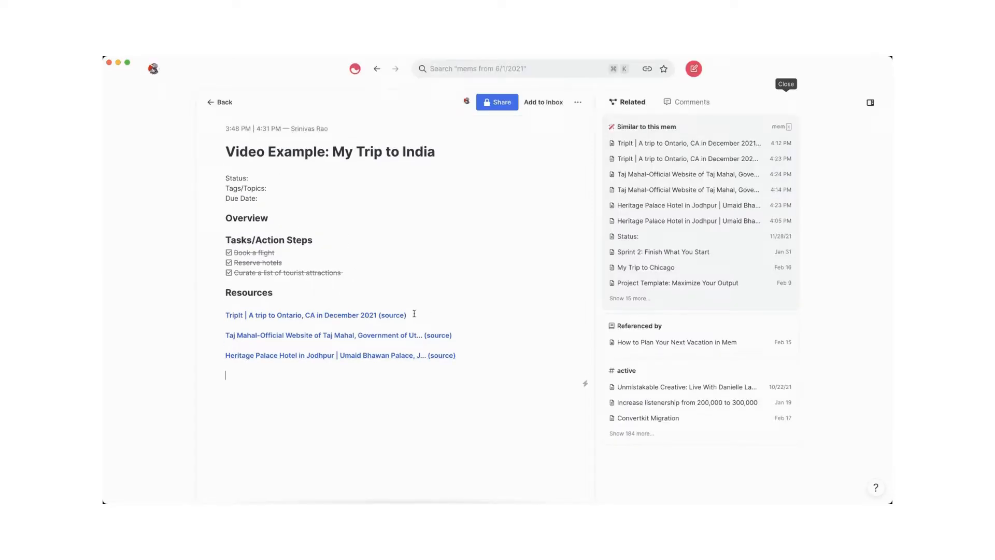
Step: Review the My Trip to India mem from its title through the completed tasks to the linked resources
scroll(417, 237, down, 1)
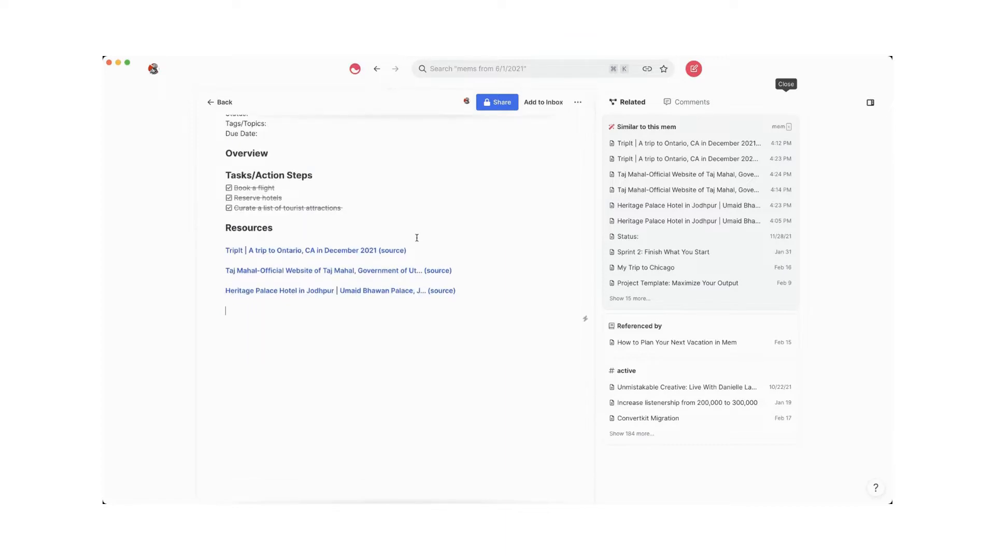
scroll(403, 329, down, 1)
scroll(403, 329, up, 2)
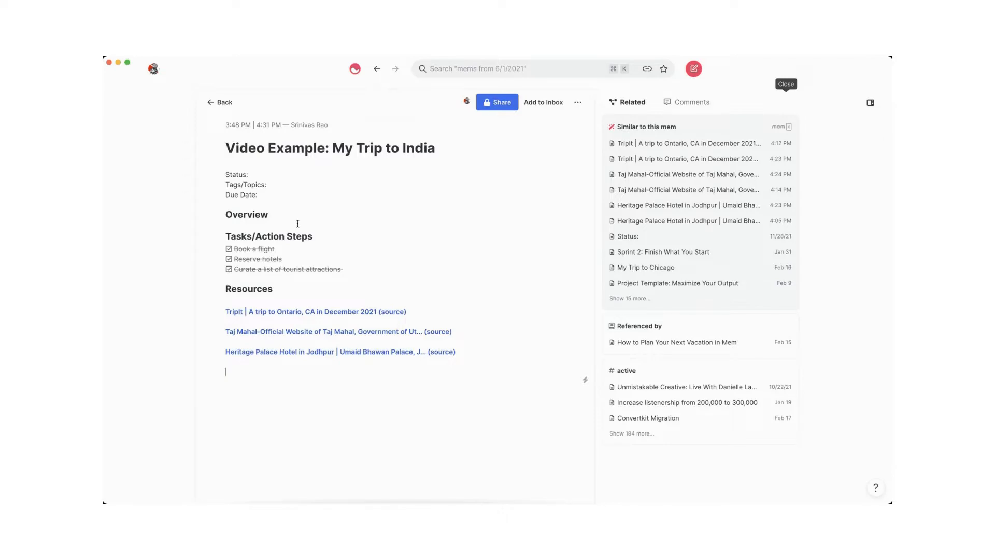
scroll(298, 224, down, 1)
scroll(297, 223, down, 1)
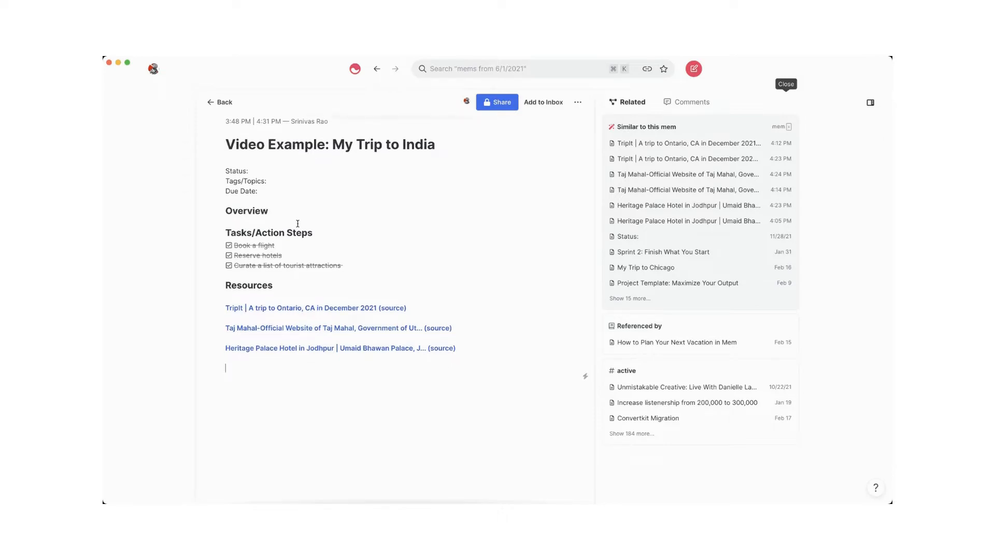
scroll(318, 242, down, 3)
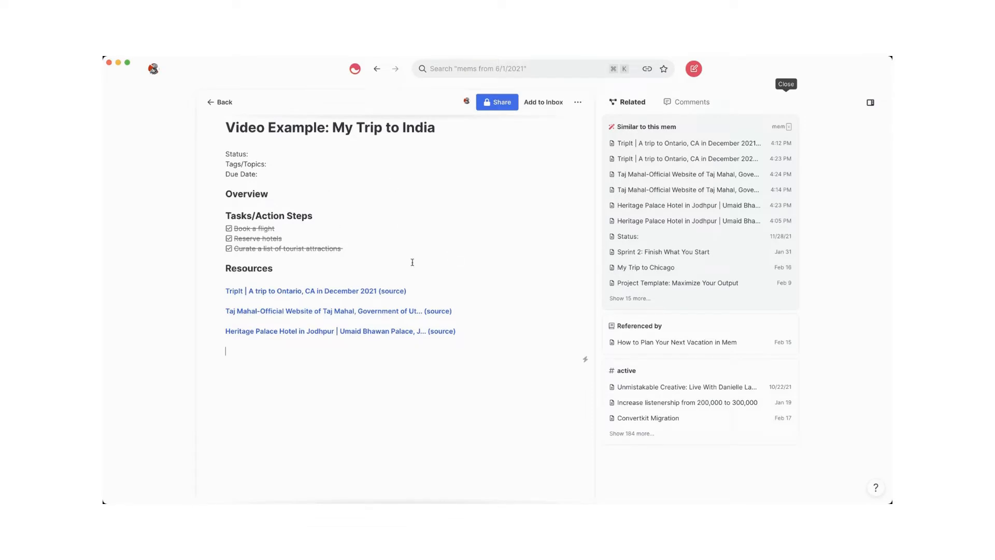
scroll(297, 246, down, 1)
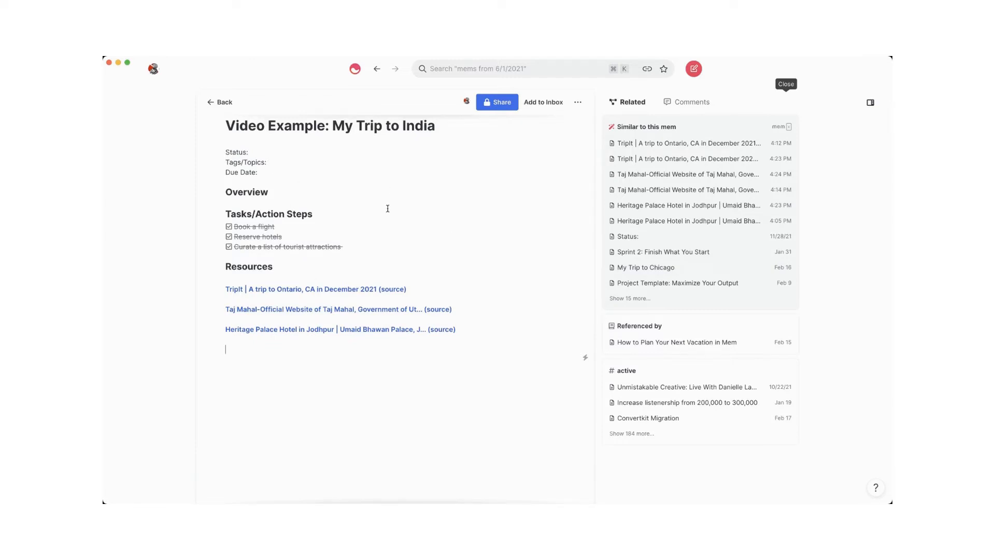
scroll(388, 209, down, 1)
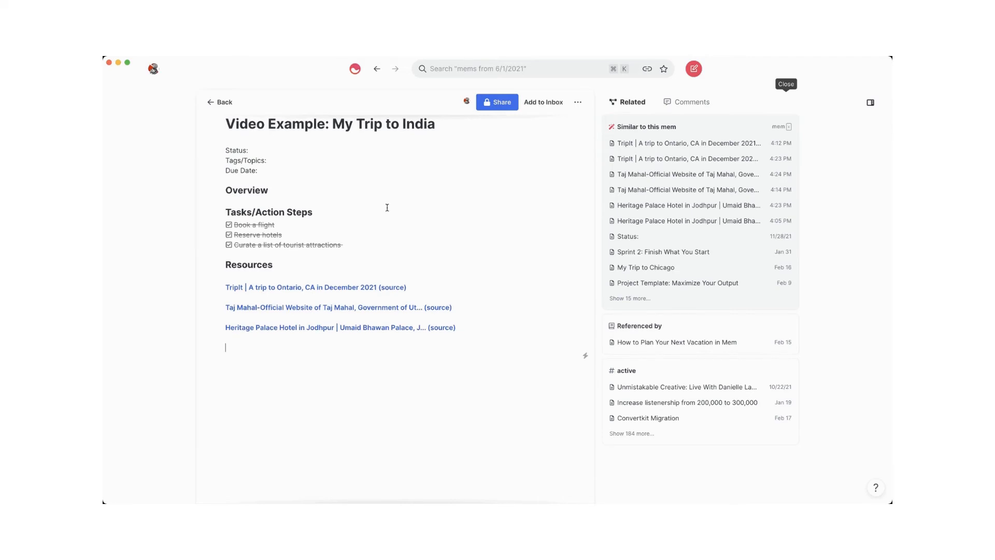